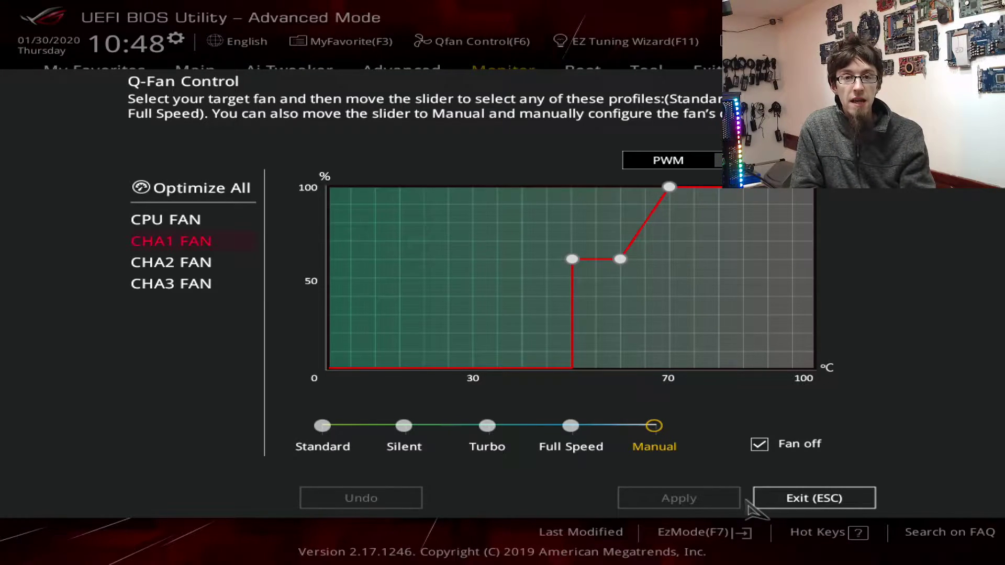
Step: Leave Q-Fan Control and check the Monitor fan speeds (~1040–1100 RPM), stopping on Q-Fan Configuration
left_click(775, 500)
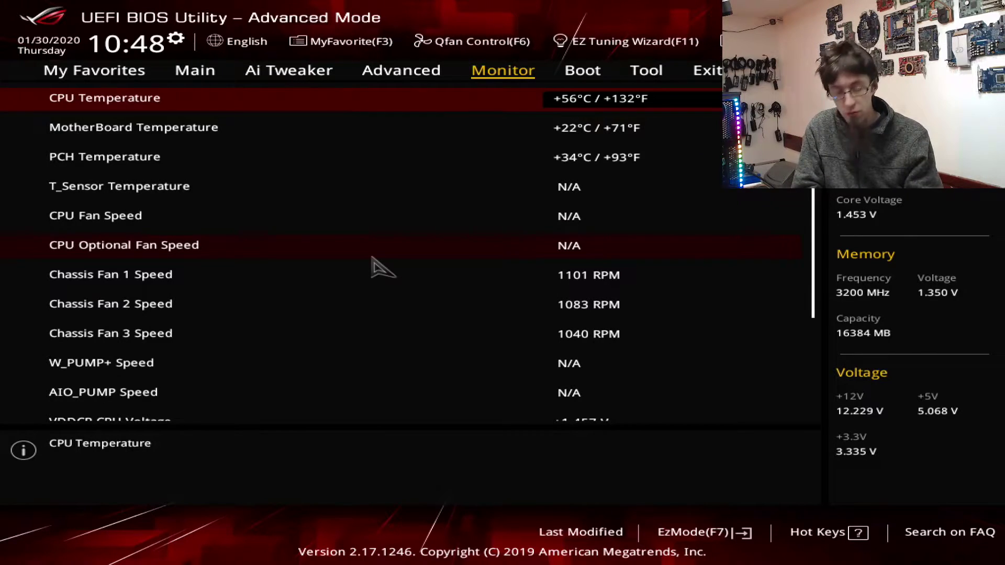
key("Down")
key("Down")
key("Down")
key("Down")
key("Down")
key("Down")
key("Down")
key("Down")
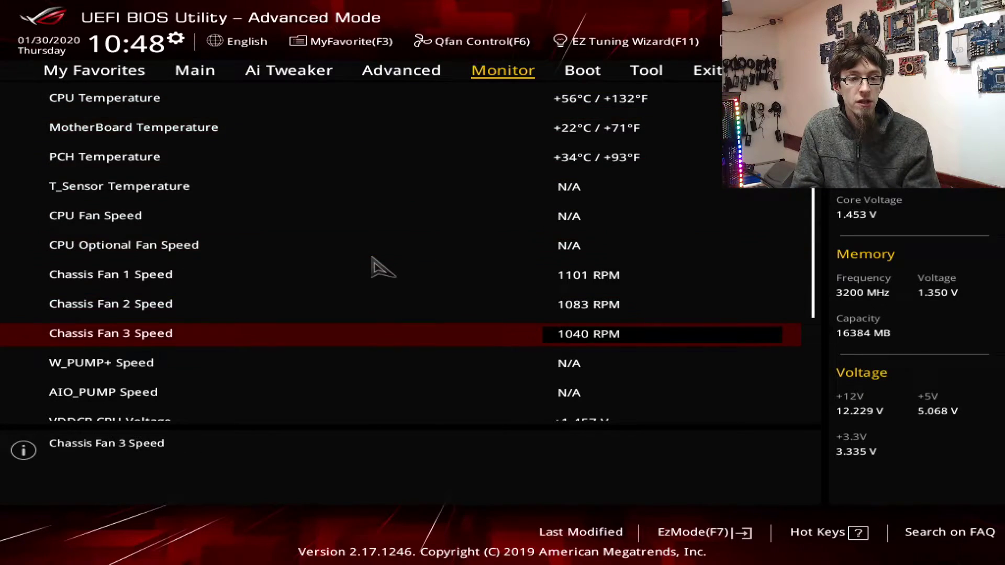
key("Up")
key("Up")
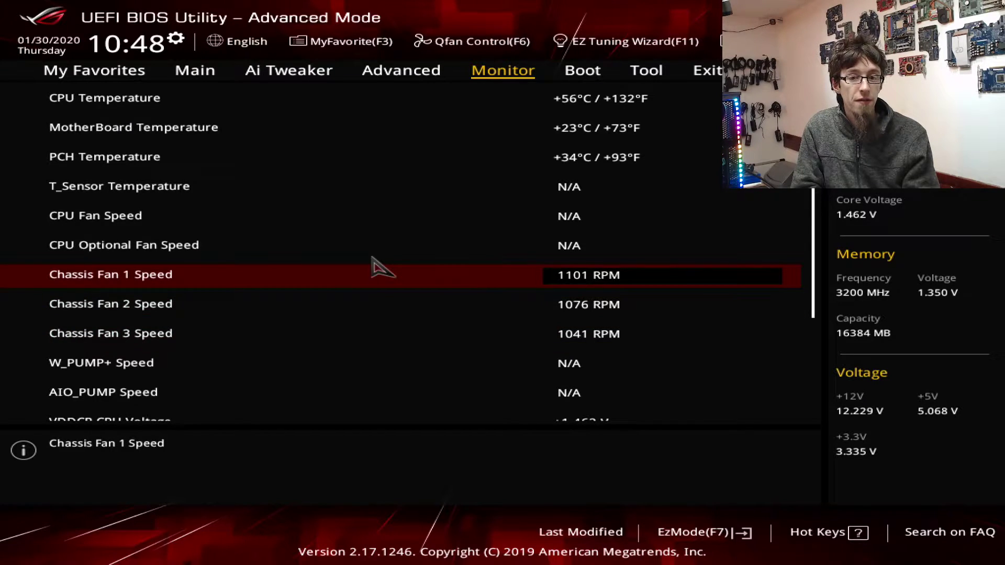
key("Down")
key("Down")
key("Down")
key("Down")
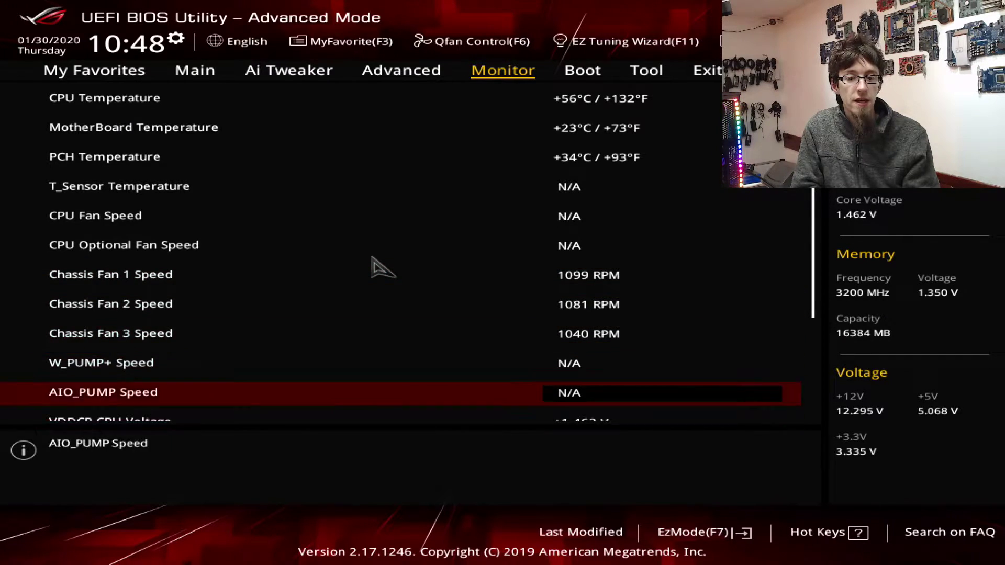
key("Down")
key("Down")
key("Down")
key("Down")
key("Down")
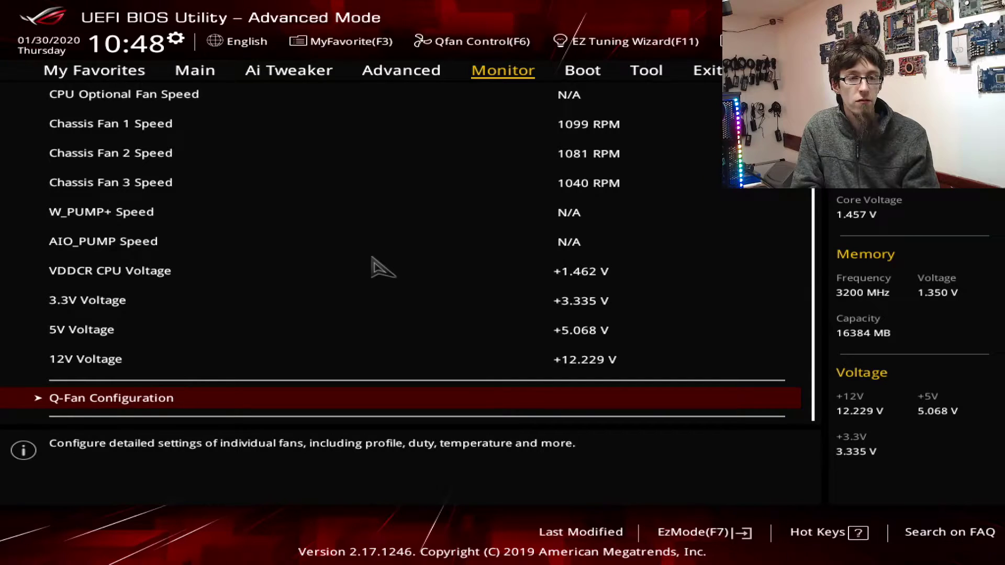
key("Return")
key("Down")
key("Down")
key("Down")
key("Up")
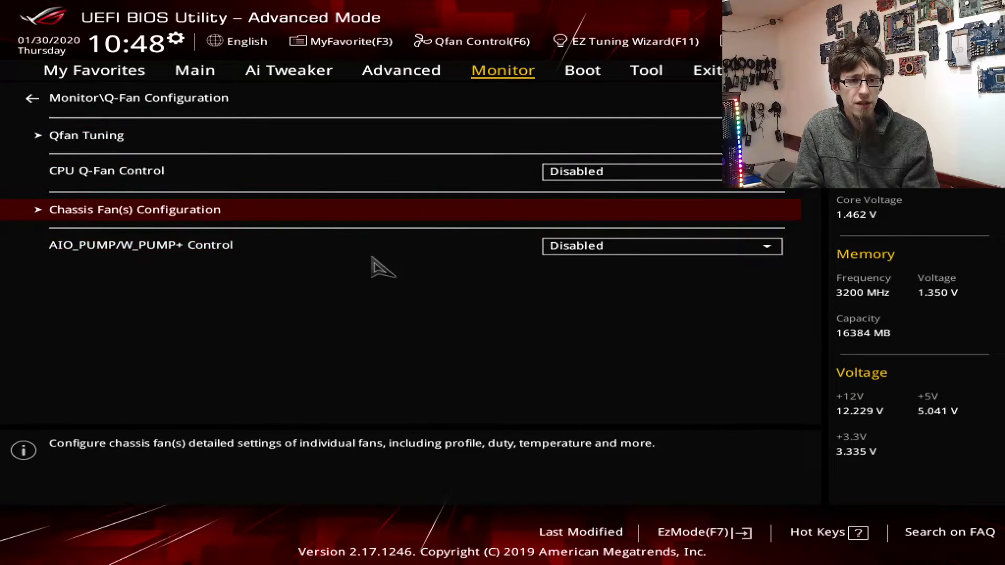
key("Return")
key("Down")
key("Down")
key("Down")
key("Down")
key("Down")
key("Down")
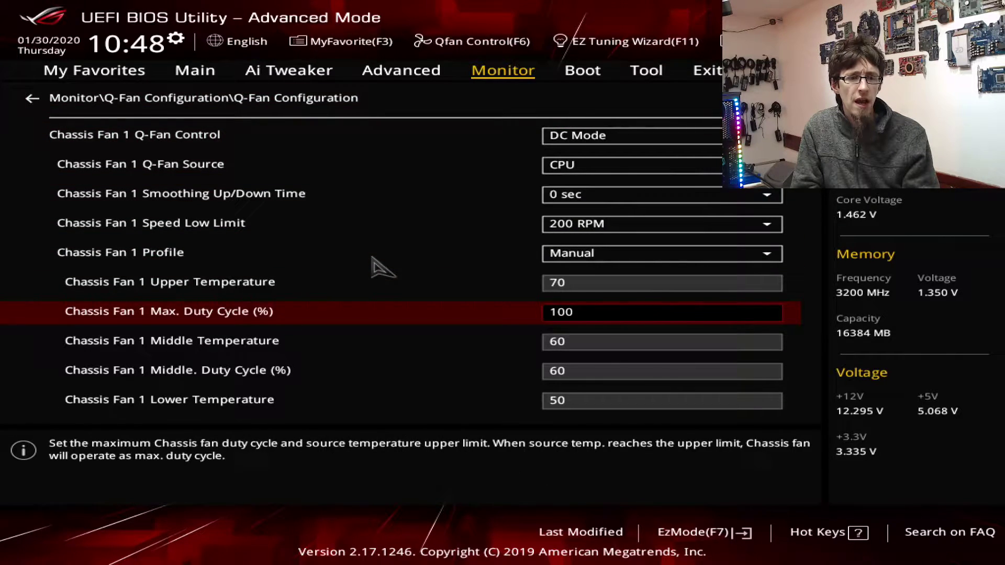
key("Down")
key("Down")
key("Down")
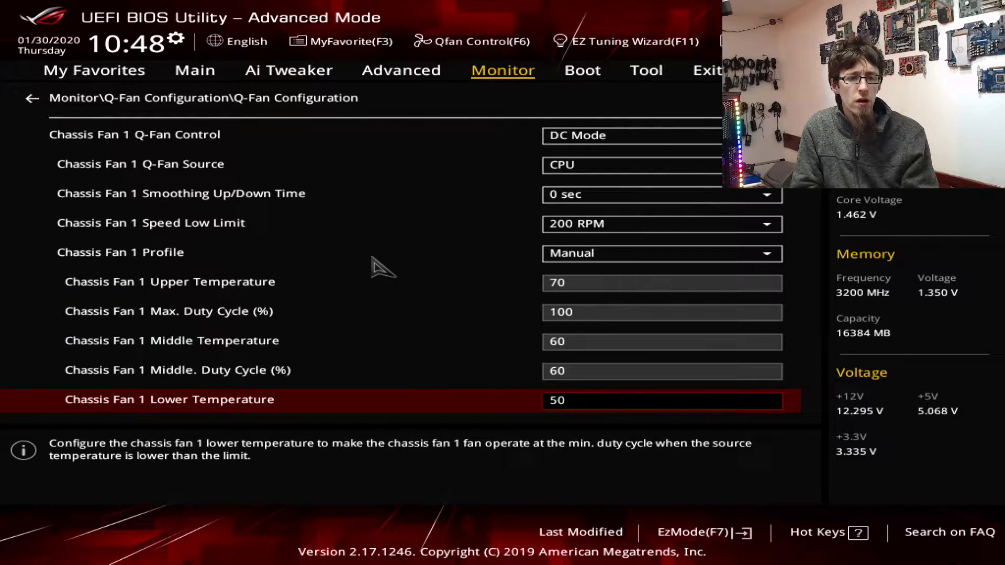
key("Down")
key("Down")
key("Up")
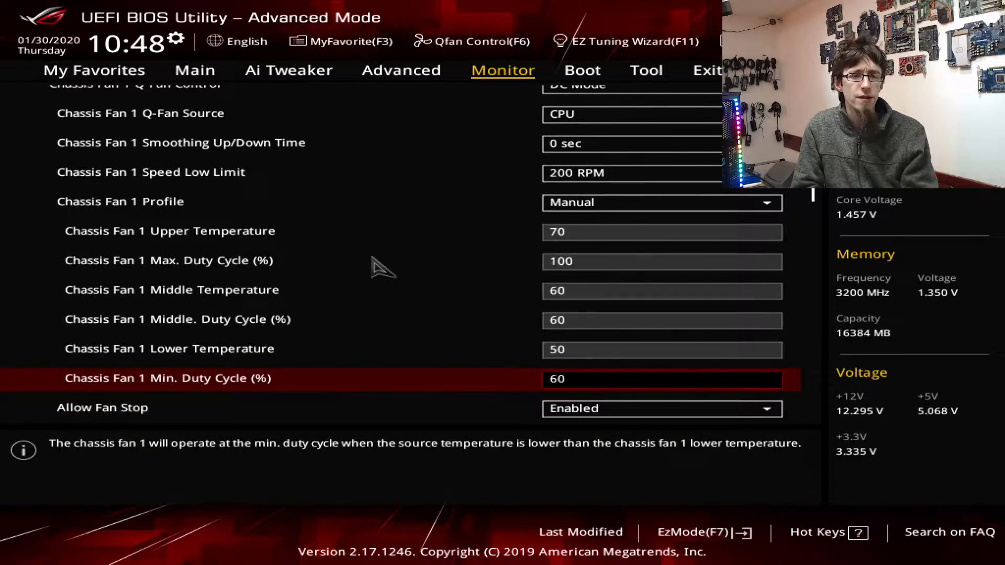
key("Down")
key("Up")
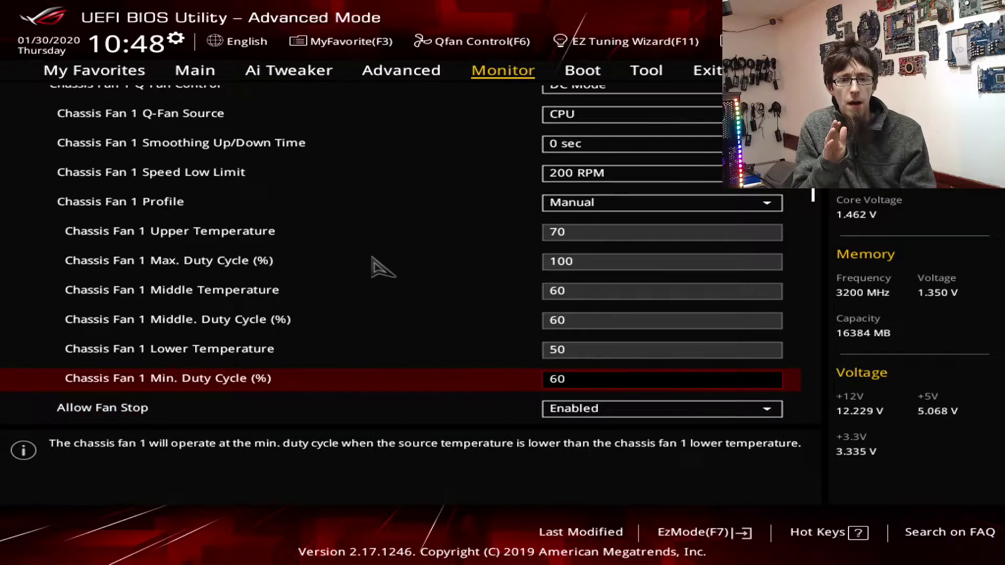
key("Up")
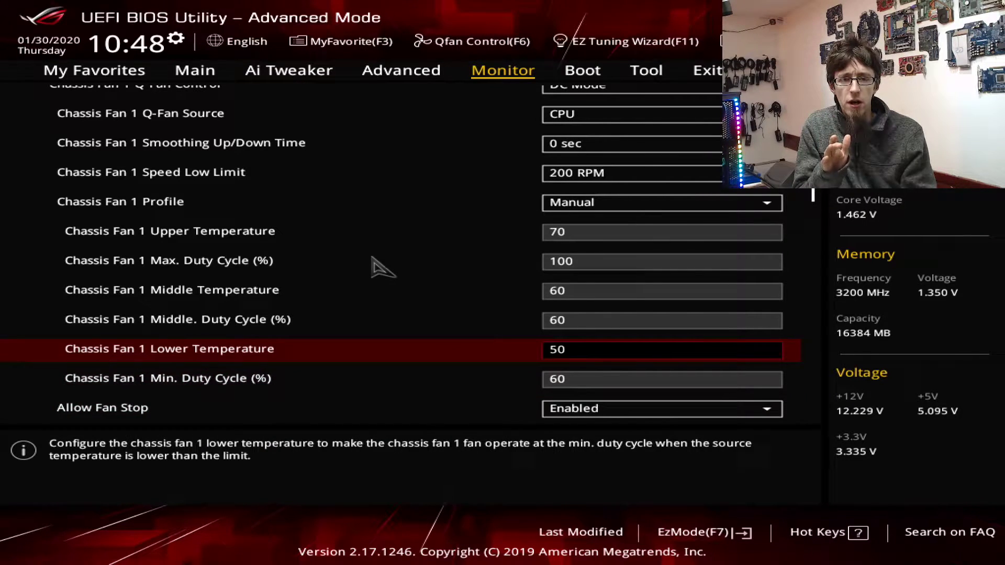
key("Up")
key("Up")
key("Up")
key("Up")
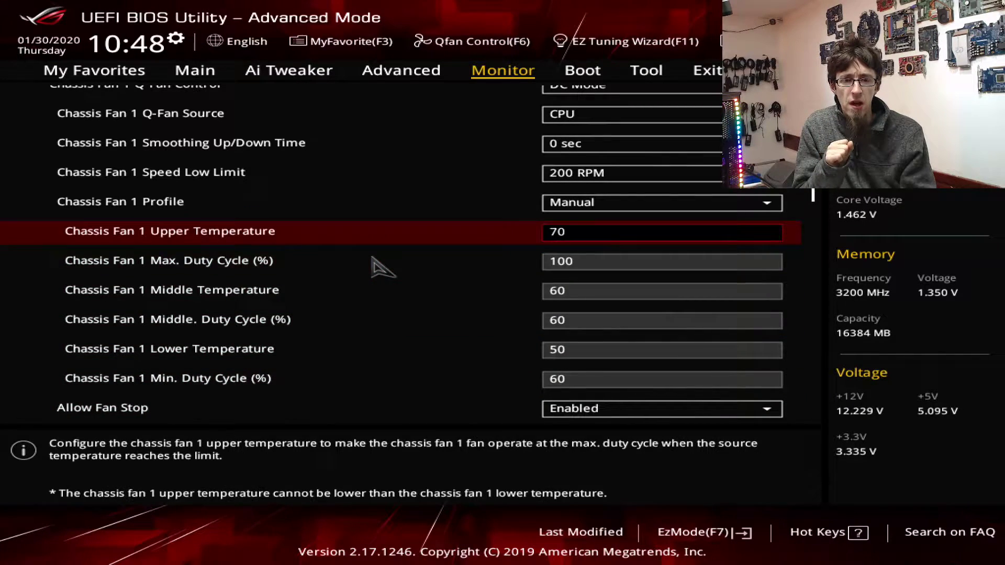
key("Down")
key("Down")
key("Down")
key("Down")
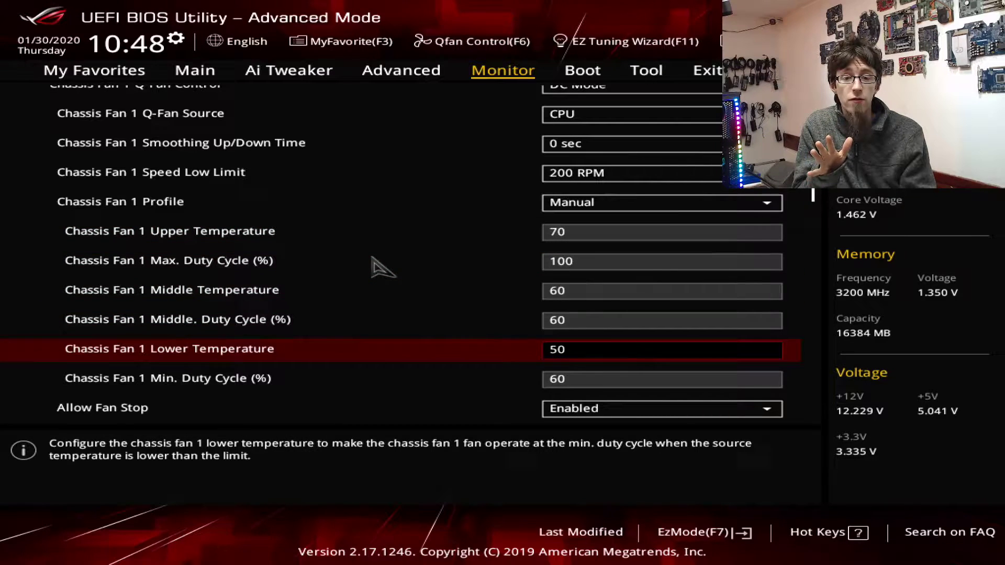
key("Down")
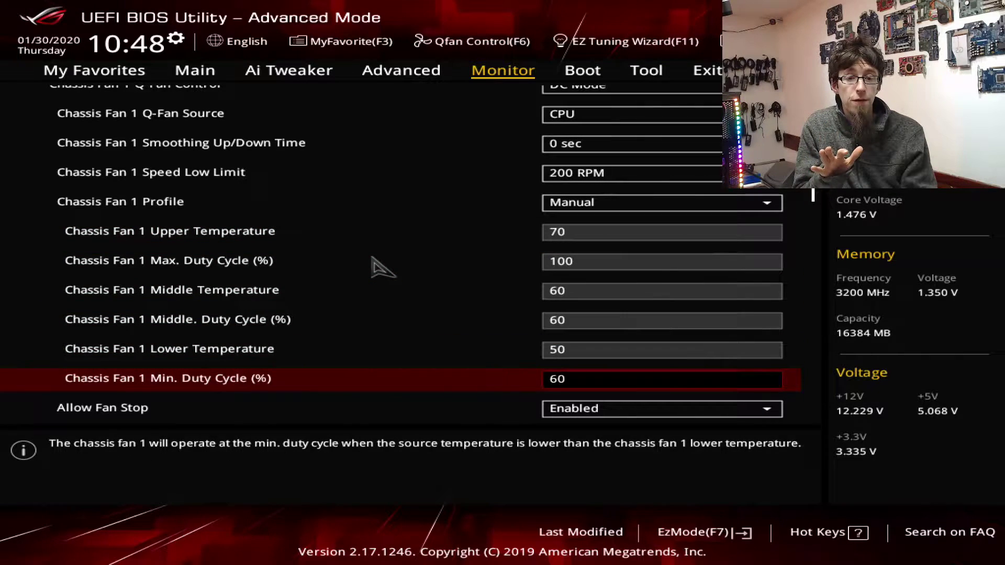
key("Up")
key("Up")
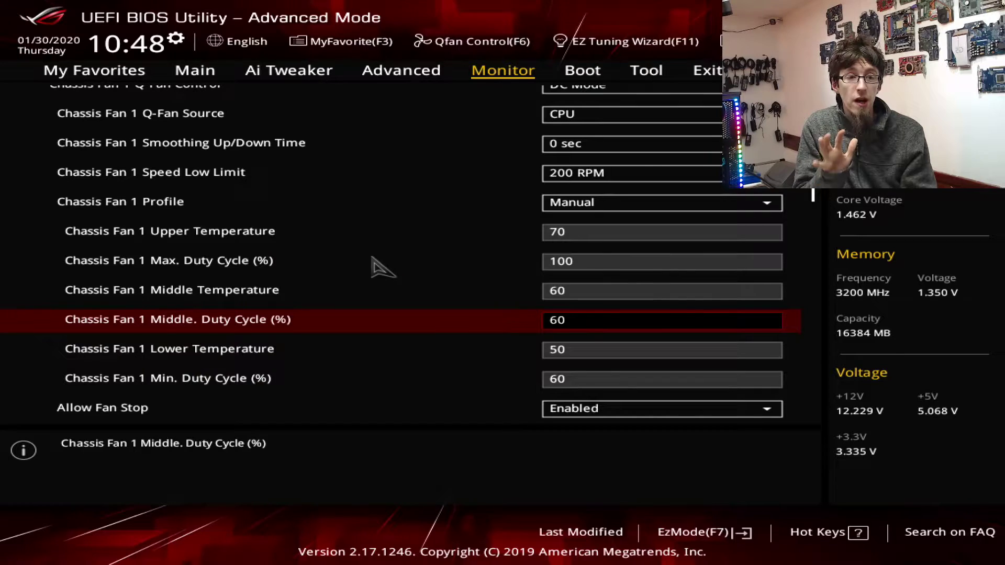
key("Up")
key("Up")
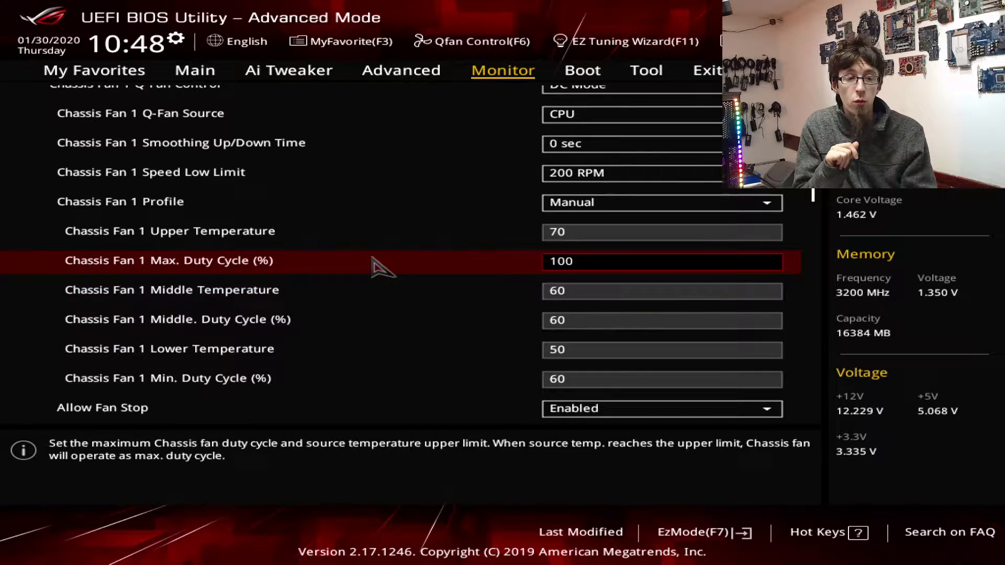
key("Down")
key("Down")
key("Down")
key("Down")
key("Up")
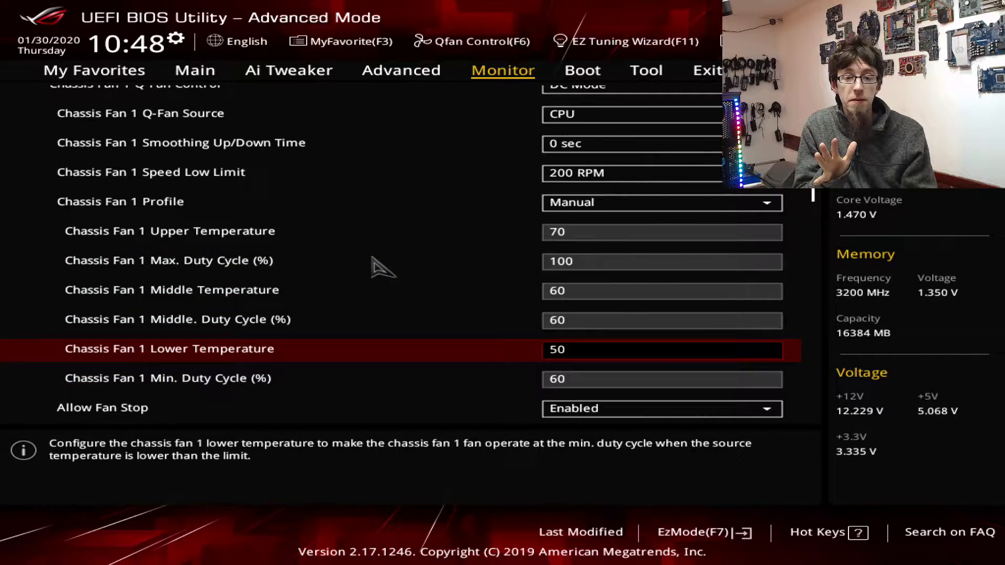
key("Down")
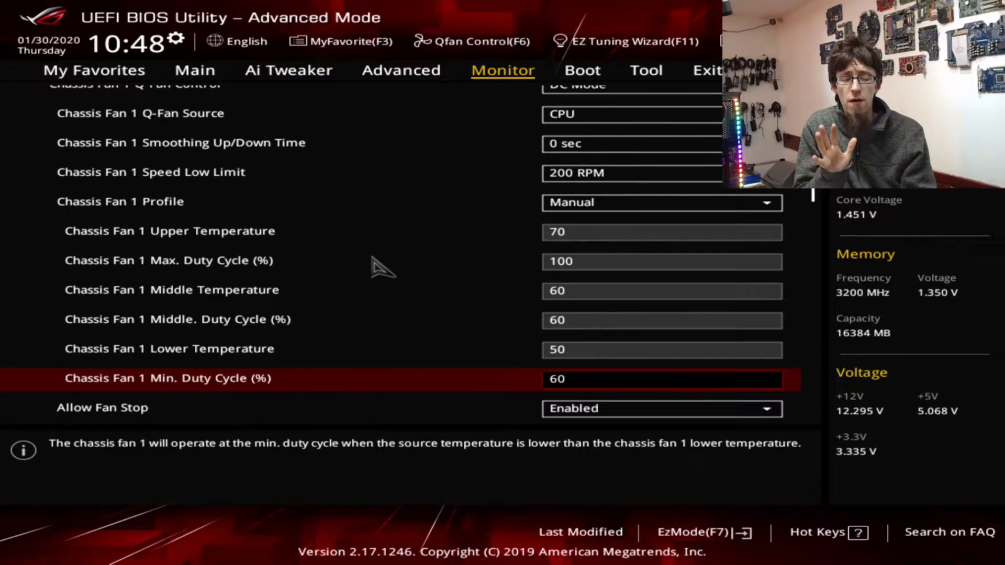
key("Up")
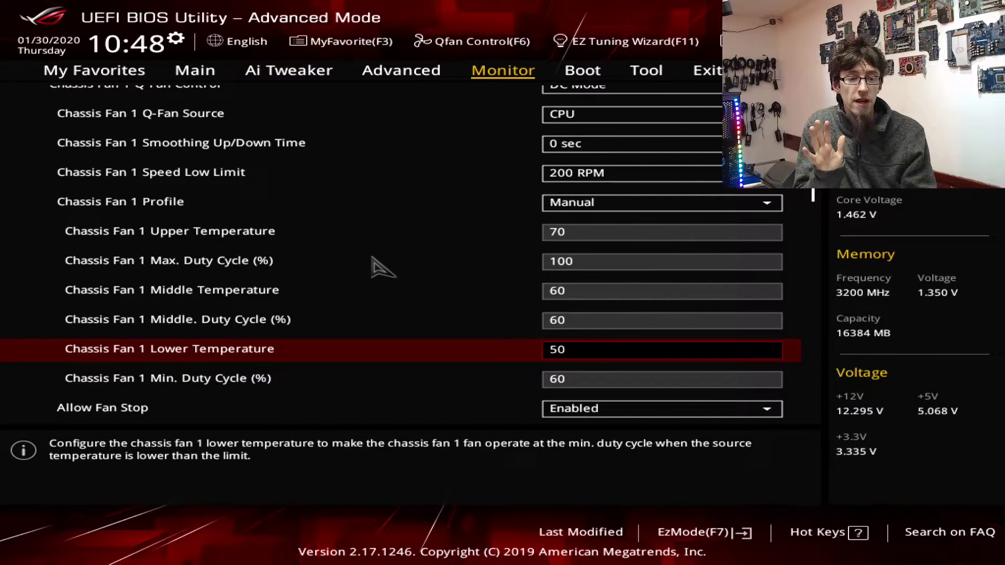
key("Down")
key("Up")
key("Up")
key("Up")
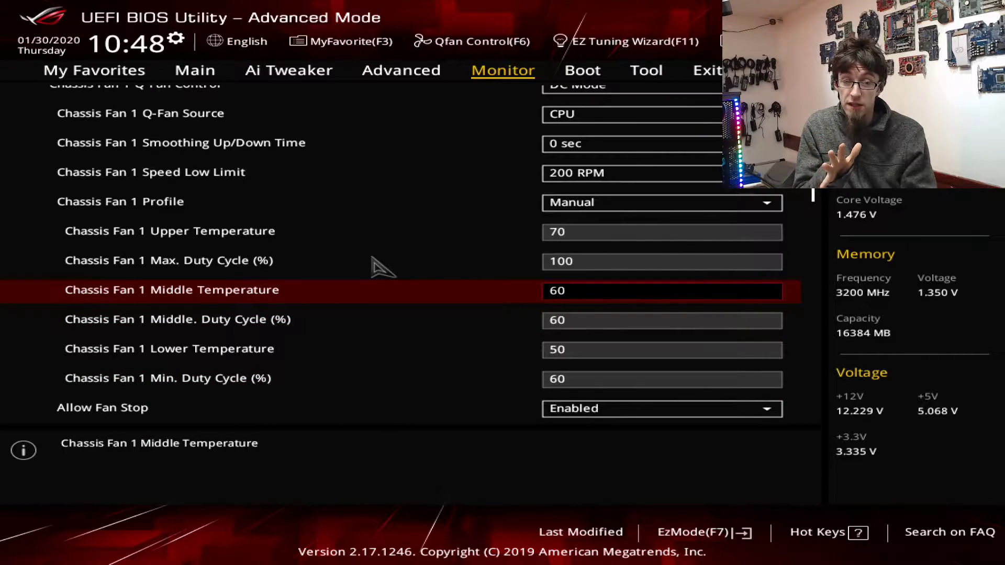
key("Down")
key("Up")
key("Up")
key("Up")
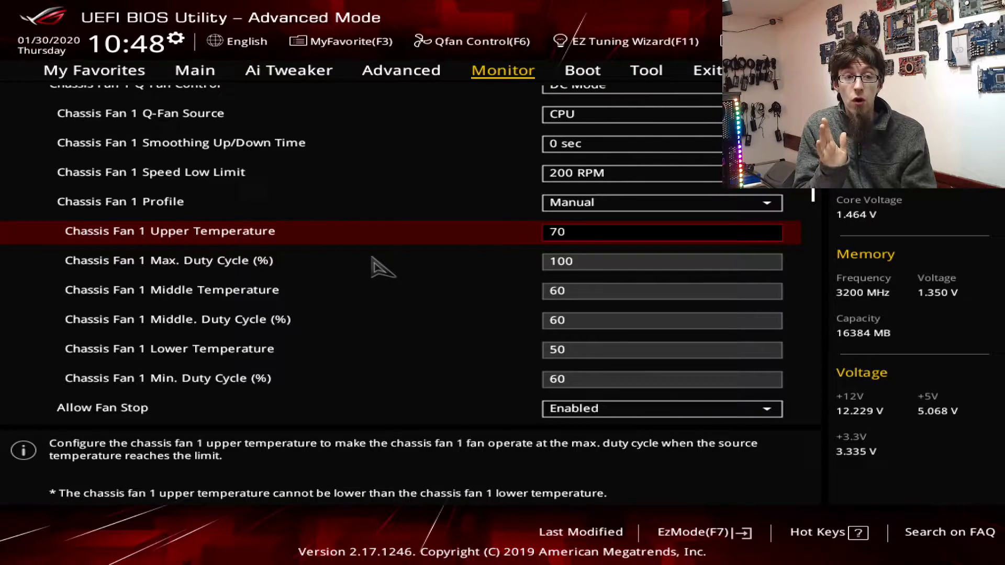
key("Down")
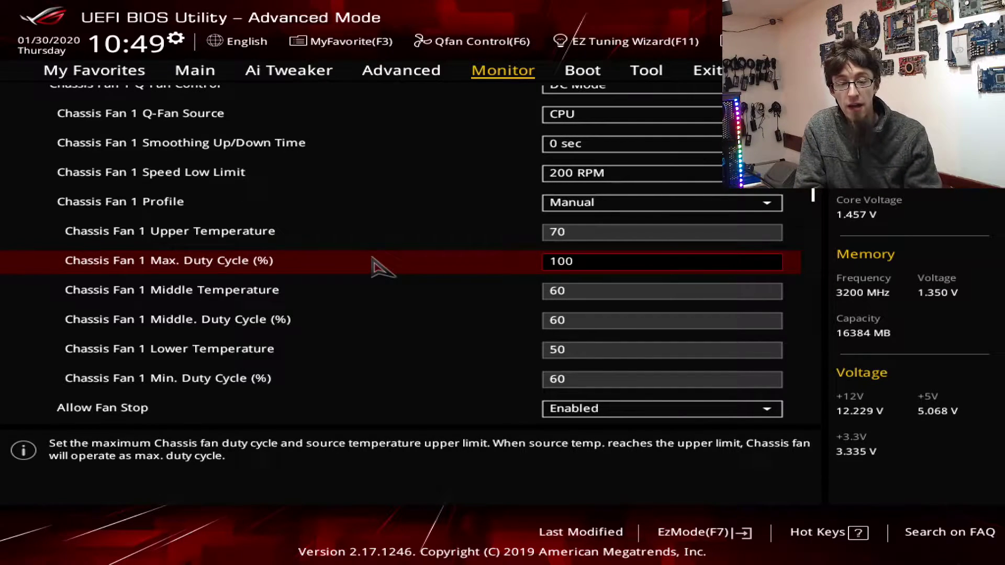
key("Down")
key("Down")
key("Down")
key("Down")
key("Down")
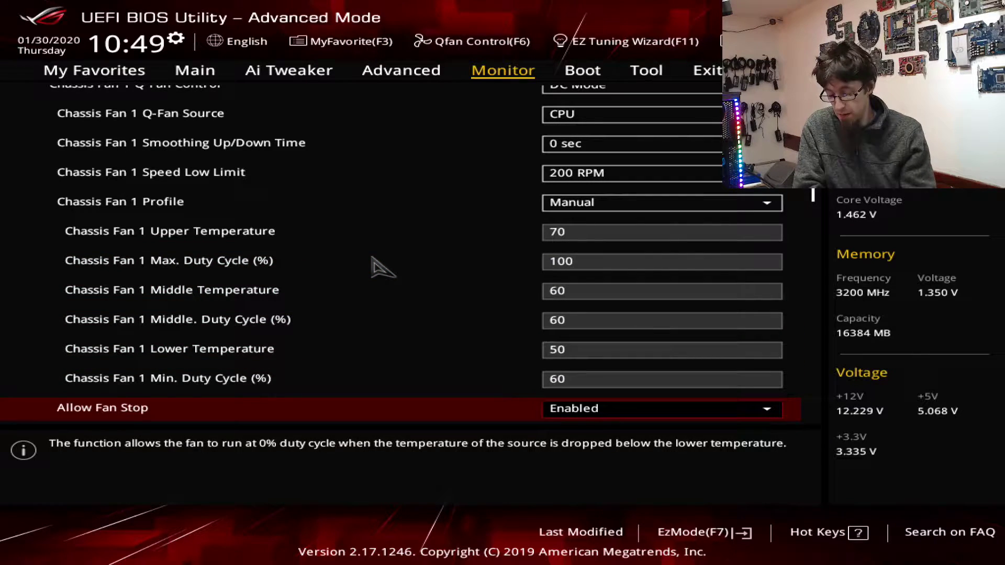
key("Up")
key("Up")
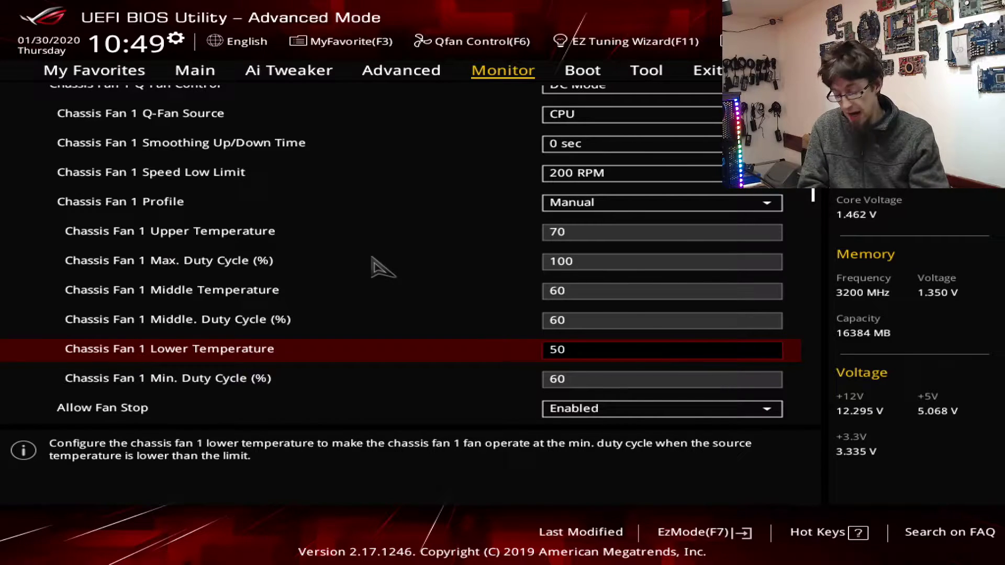
key("Down")
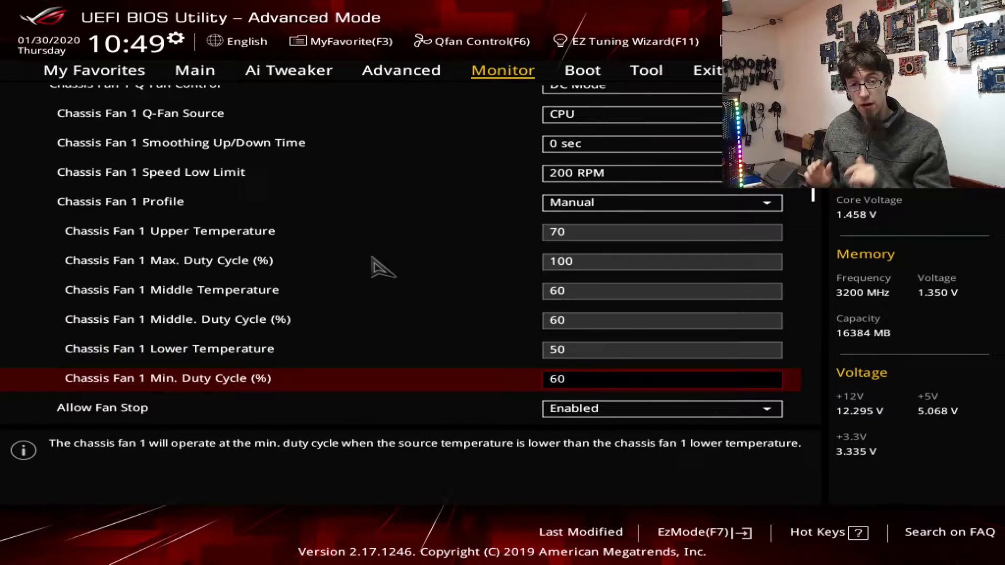
key("Up")
key("Down")
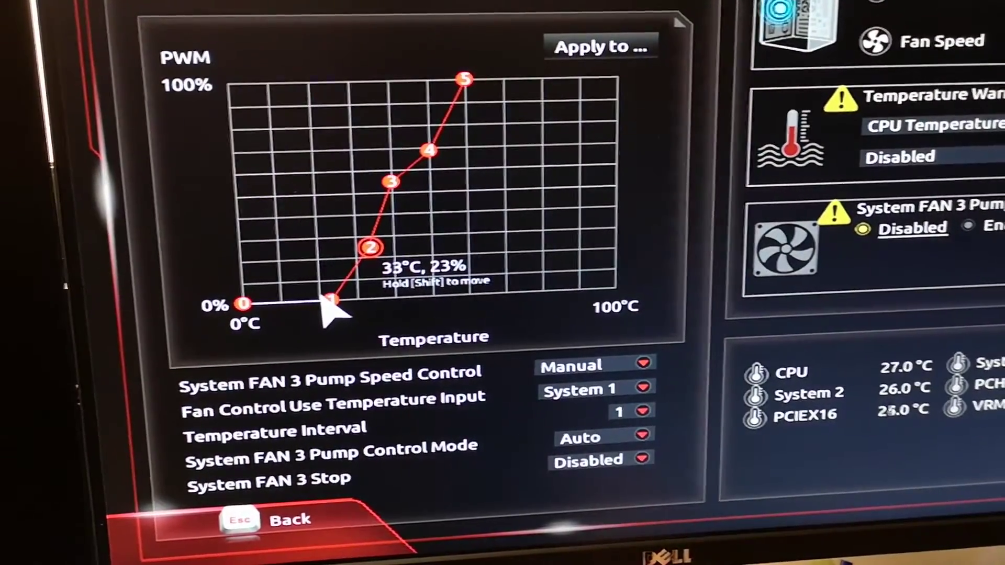
left_click_drag(342, 303, 329, 242)
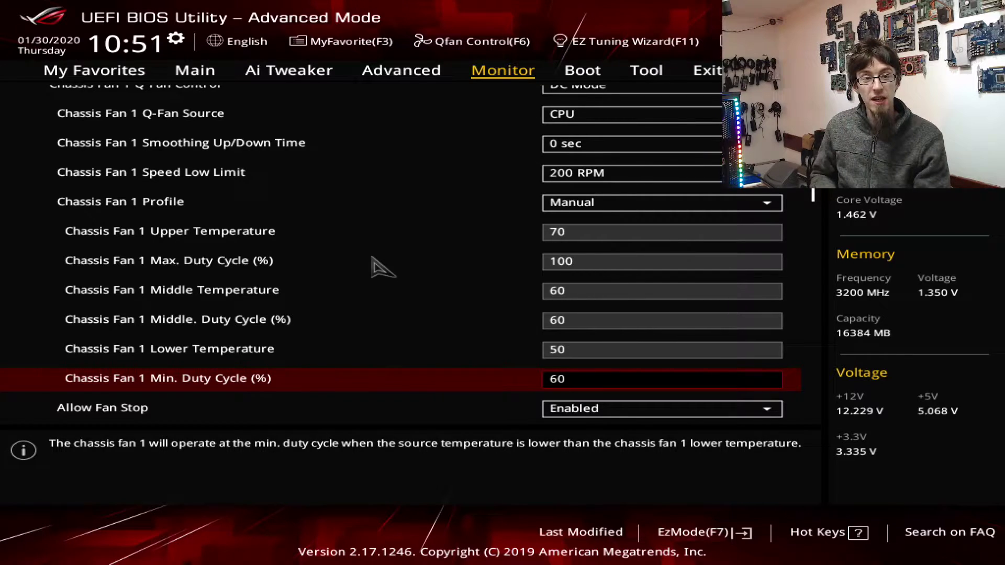
Step: Open Q-Fan Control with F6 and show the CHA1 FAN manual curve, nudging its middle point
key("F6")
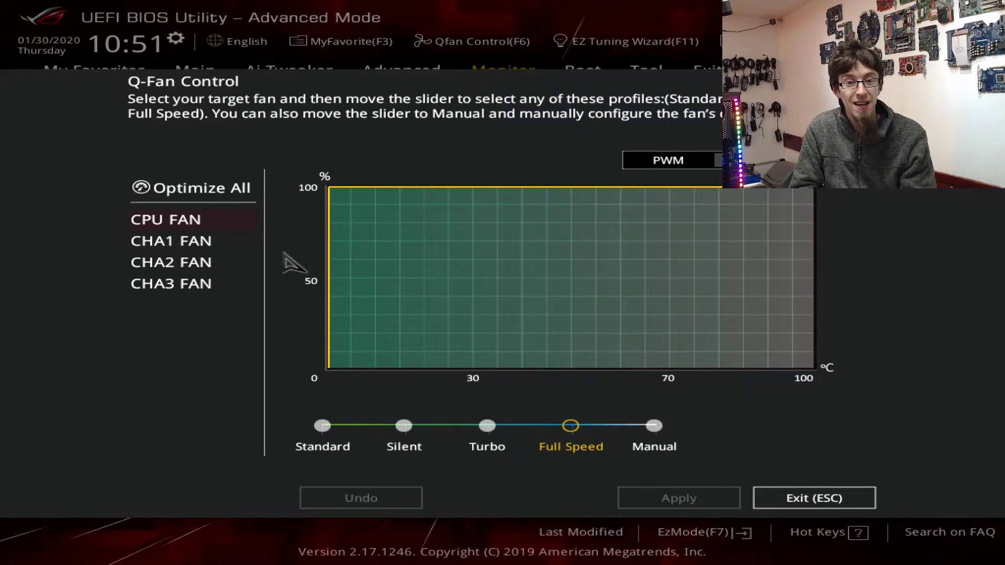
left_click(148, 249)
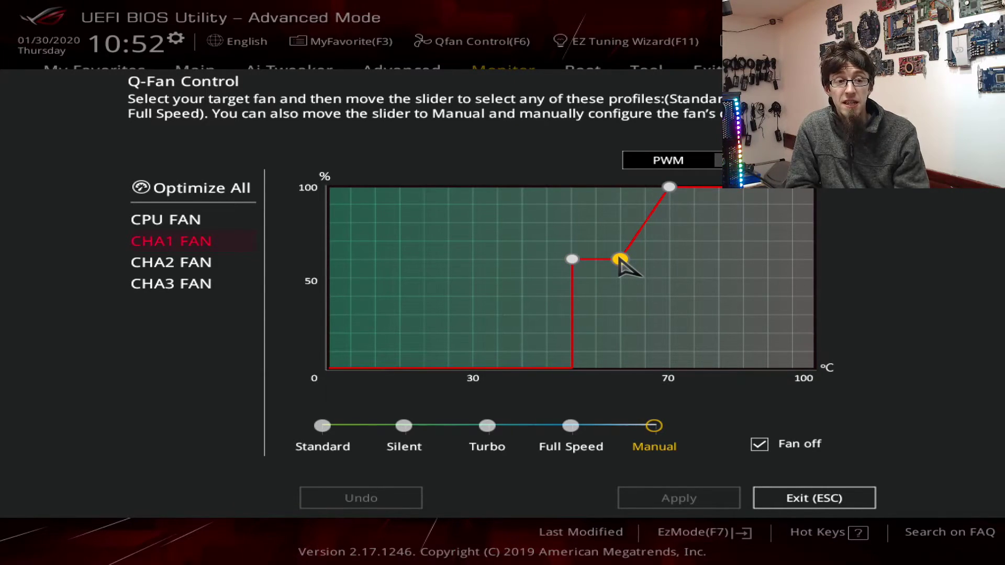
mouse_move(620, 260)
left_mouse_down()
mouse_move(611, 260)
mouse_move(630, 260)
mouse_move(617, 261)
left_mouse_up()
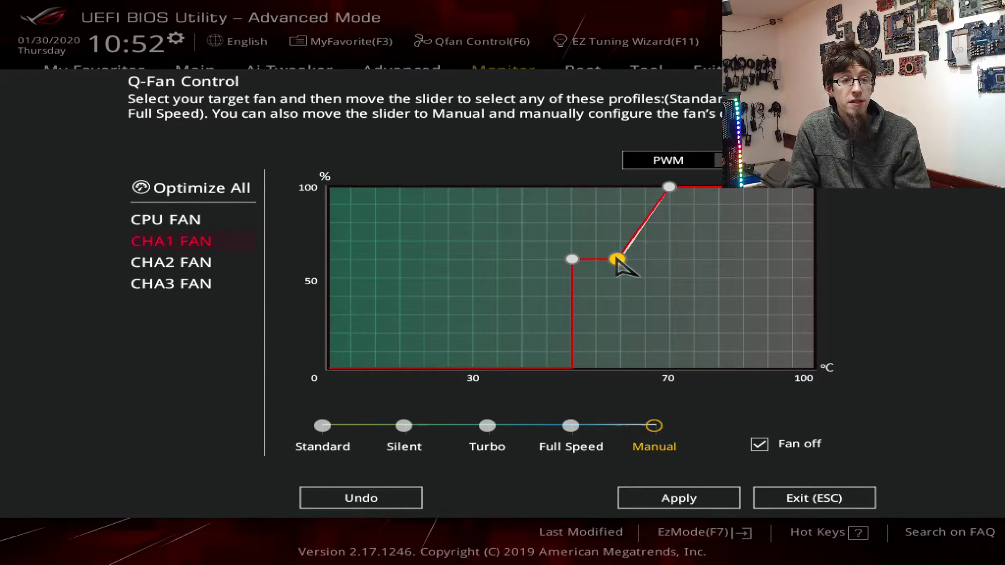
Step: Run Optimize All and confirm the Qfan Tuning calibration for all fans
left_click(227, 195)
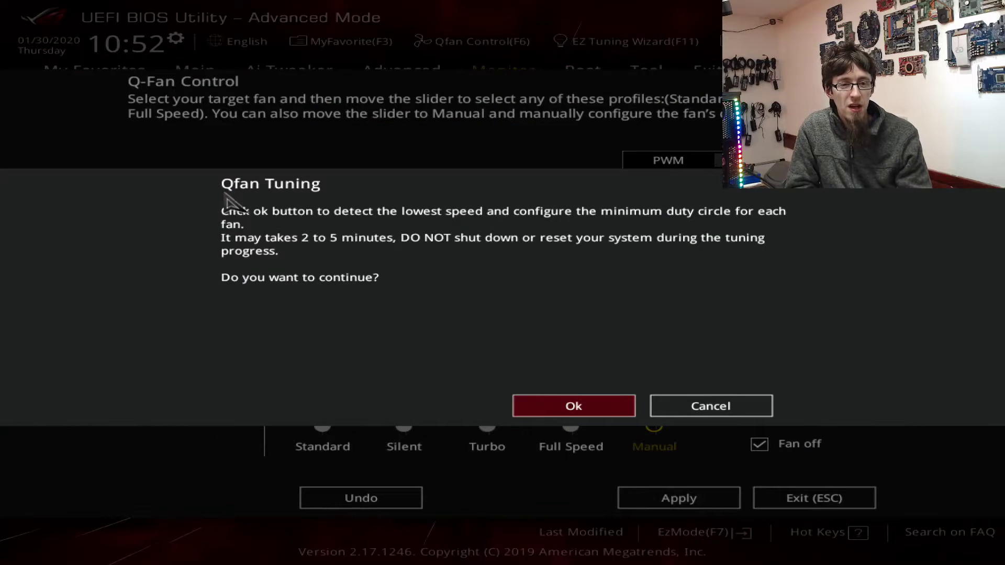
left_click(550, 408)
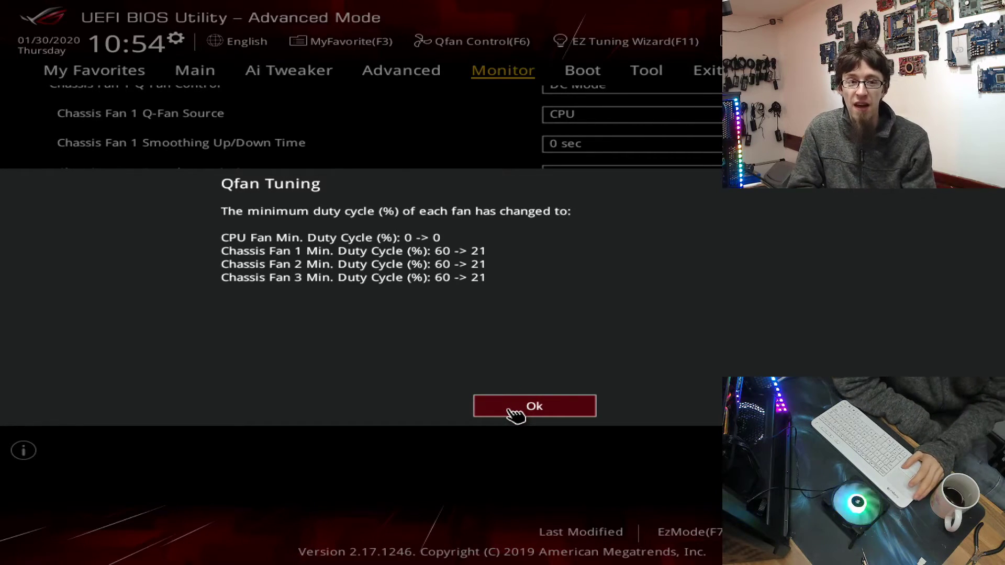
Step: Flatten the CHA2 FAN curve to about 21% from roughly 49°C to 75°C and apply it
left_click(516, 415)
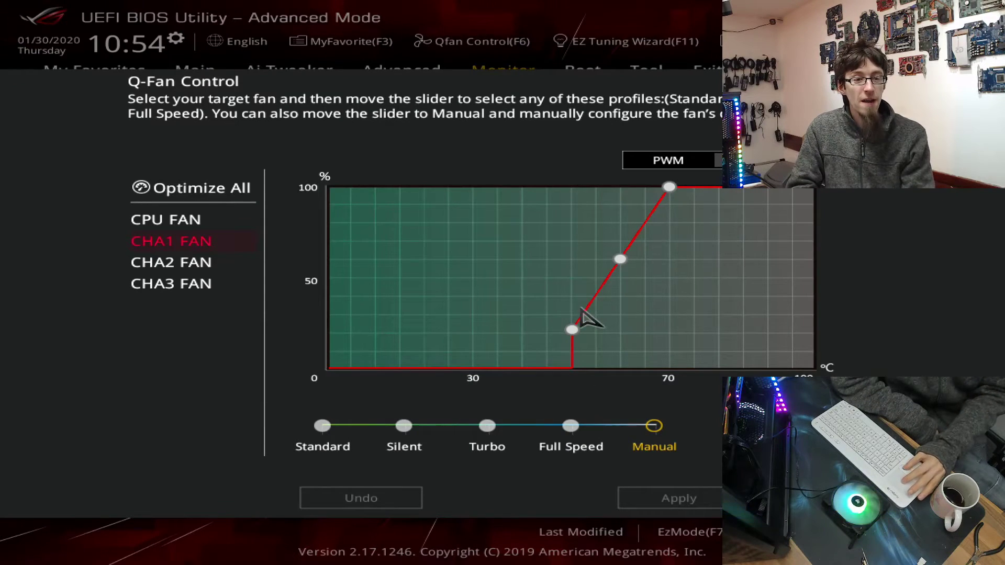
left_click_drag(572, 331, 576, 450)
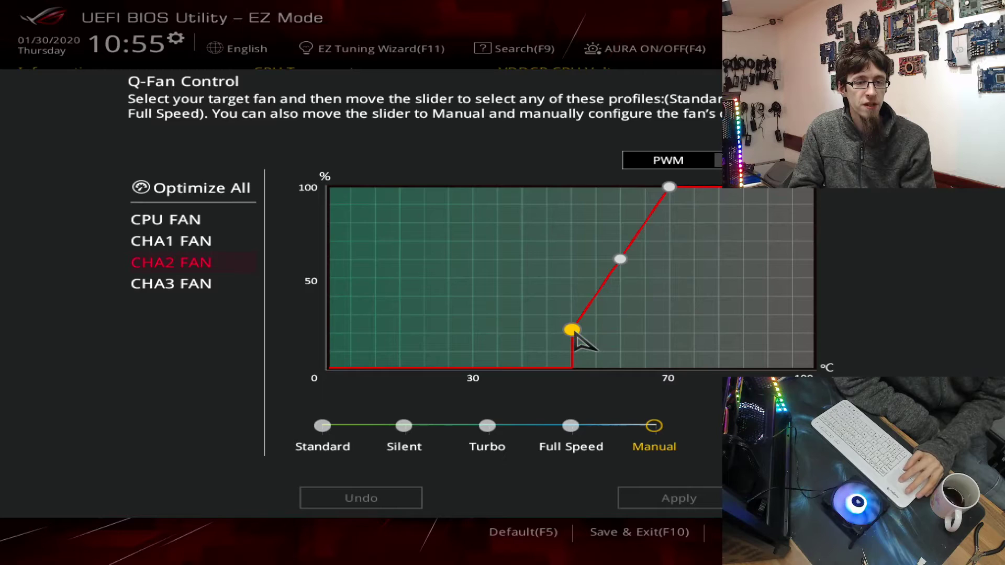
left_click_drag(576, 335, 571, 354)
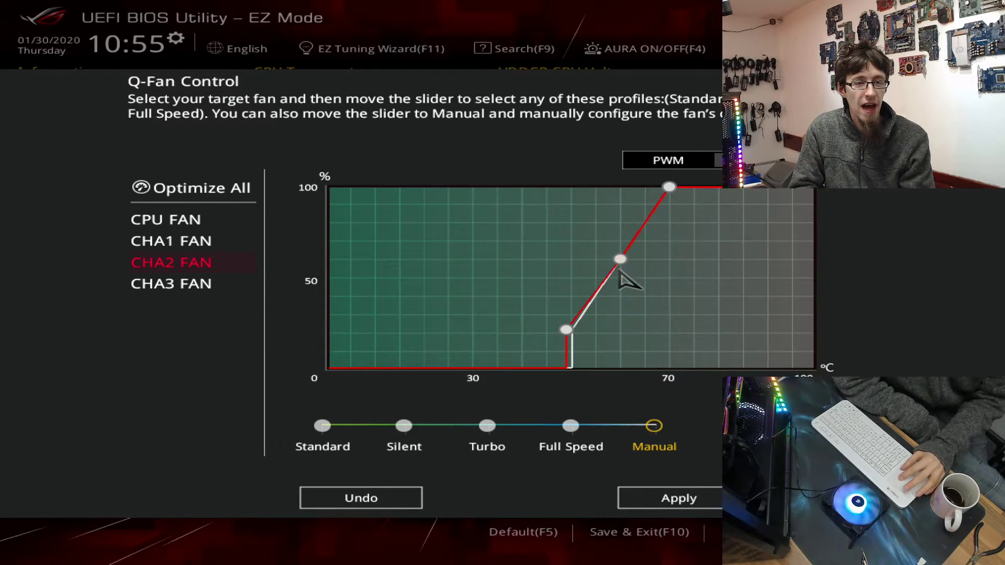
left_click_drag(624, 274, 628, 330)
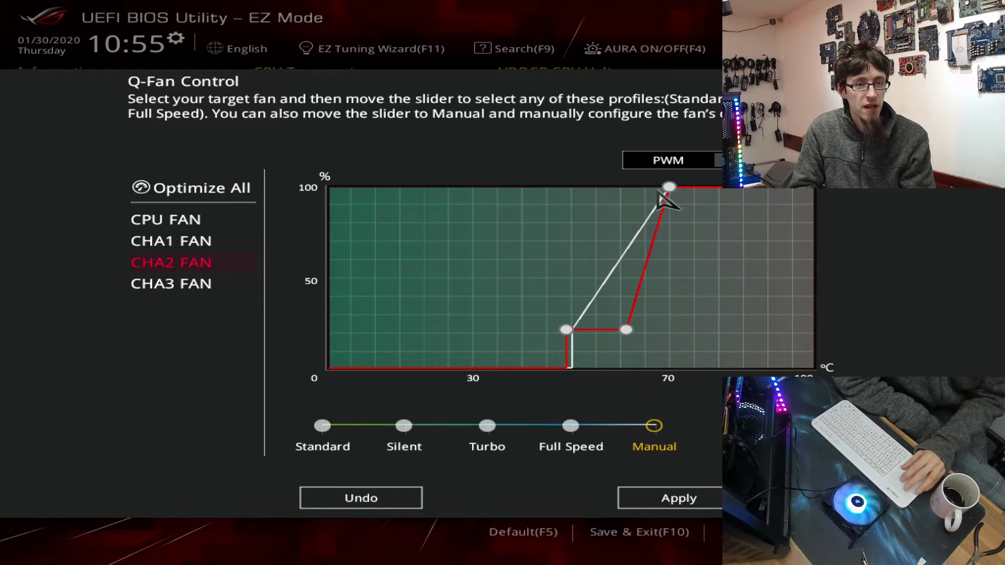
left_click_drag(666, 197, 693, 330)
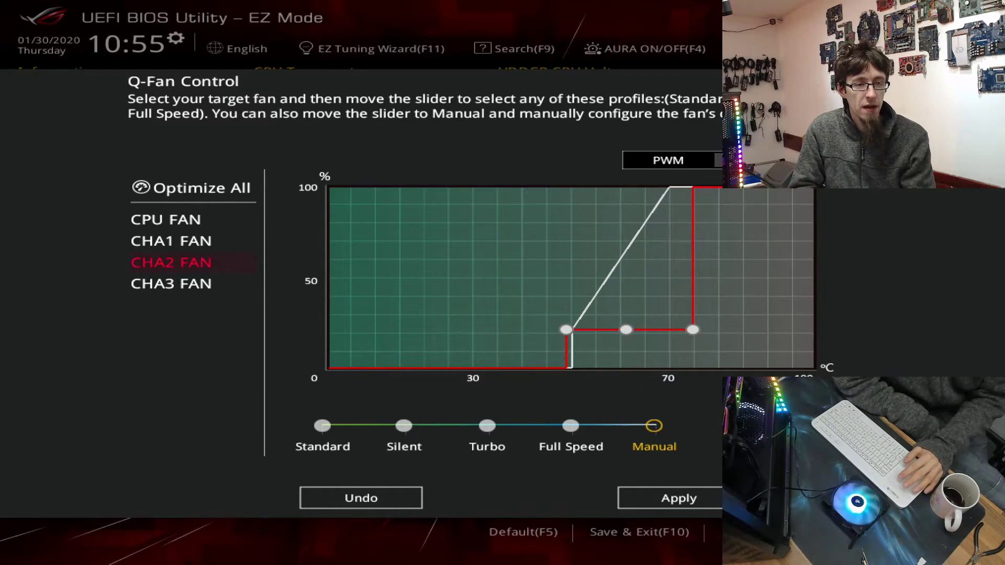
left_click(711, 499)
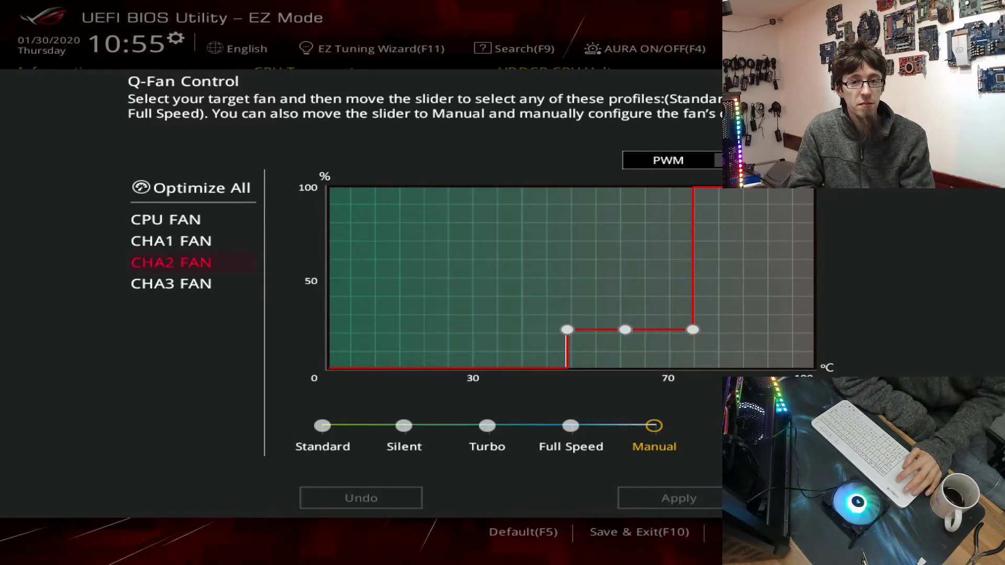
key("Escape")
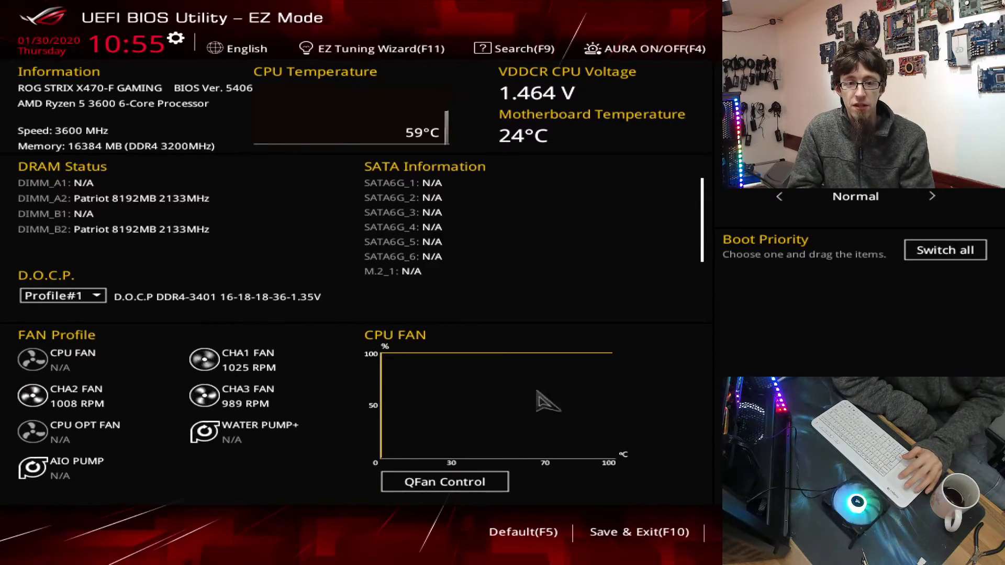